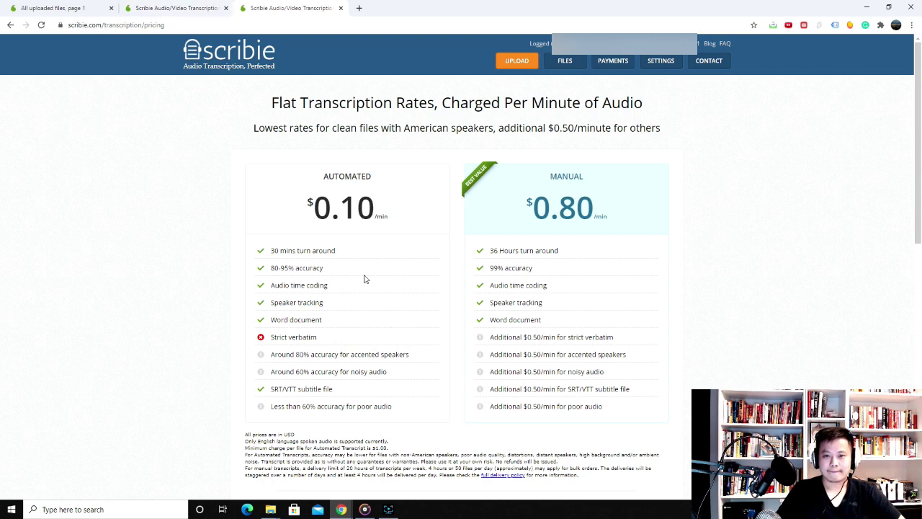
Switch to the browser showing Scribie's pricing: $0.10/min automated versus $0.80/min manual
{"action": "left_click", "coordinate": [388, 509]}
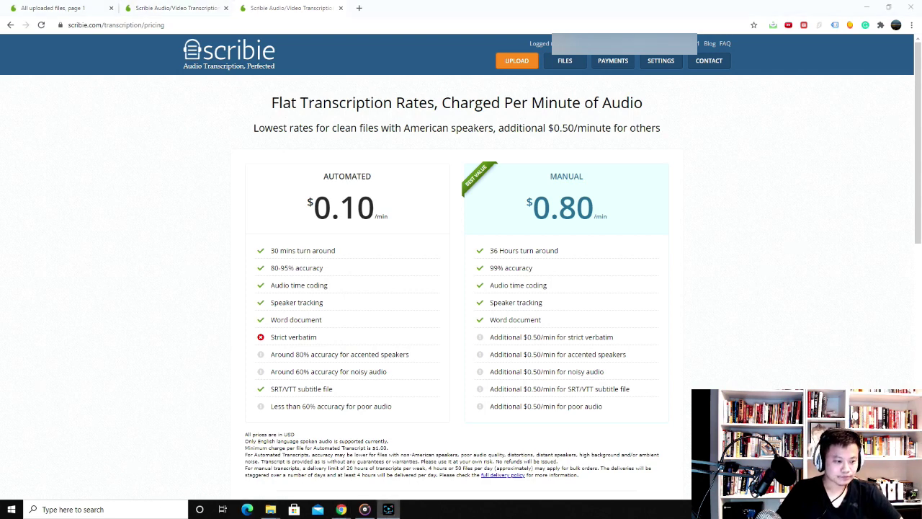
Go to Scribie's Upload page and dismiss the Import Options tip
{"action": "left_click", "coordinate": [193, 7]}
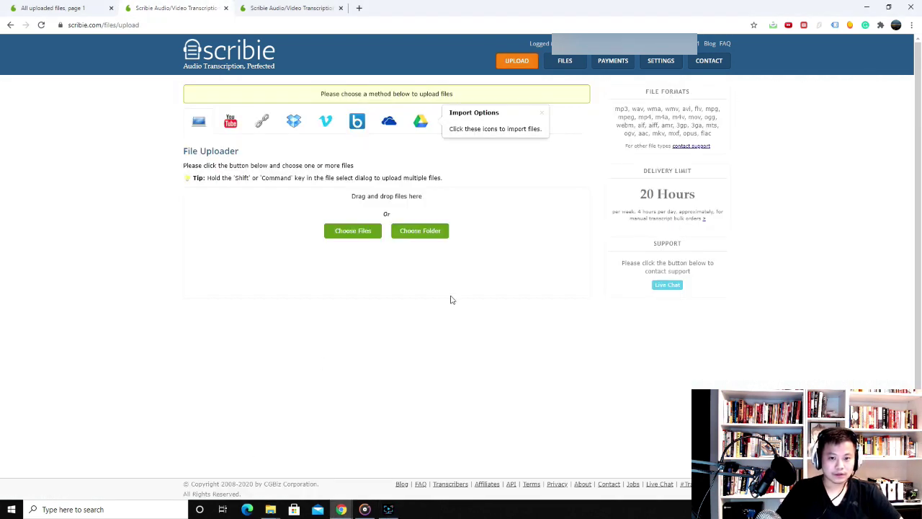
{"action": "left_click", "coordinate": [542, 113]}
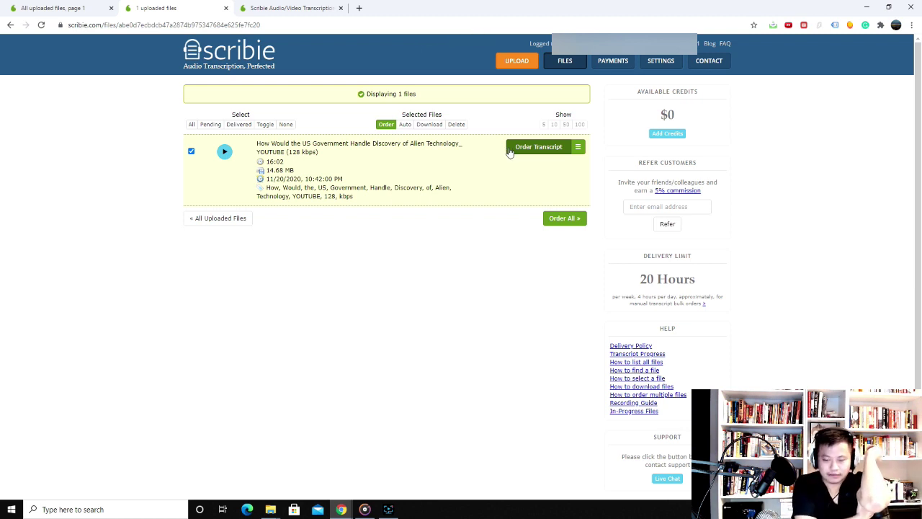
Order a transcript of the uploaded file and switch it to Automated, totalling $1.60
{"action": "left_click", "coordinate": [509, 148]}
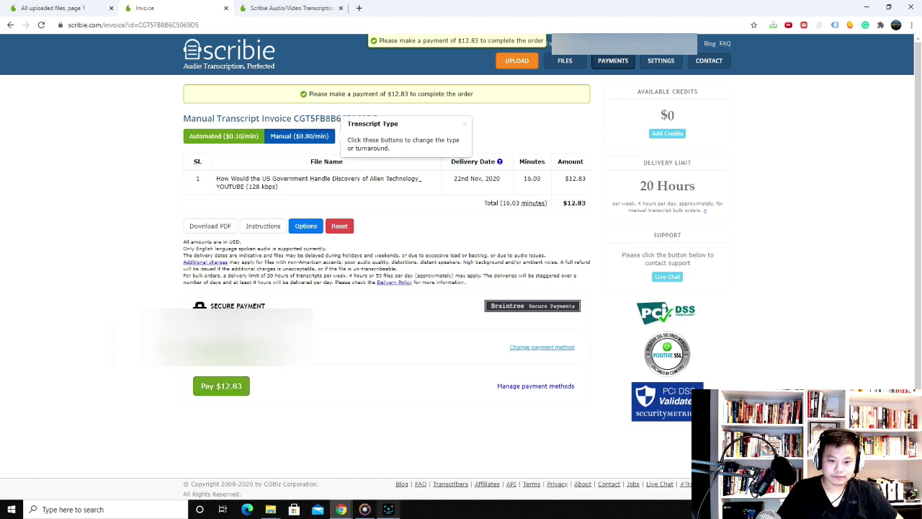
{"action": "left_click", "coordinate": [388, 509]}
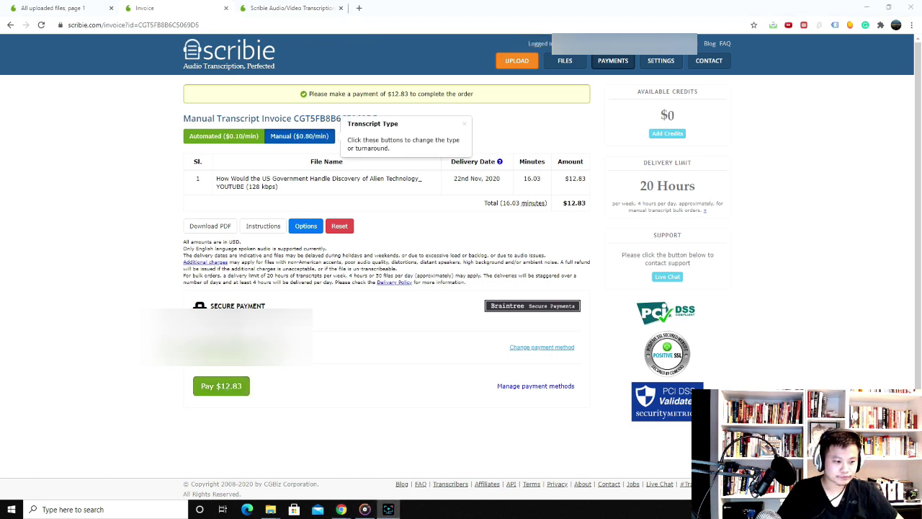
{"action": "left_click", "coordinate": [377, 49]}
{"action": "left_click", "coordinate": [465, 124]}
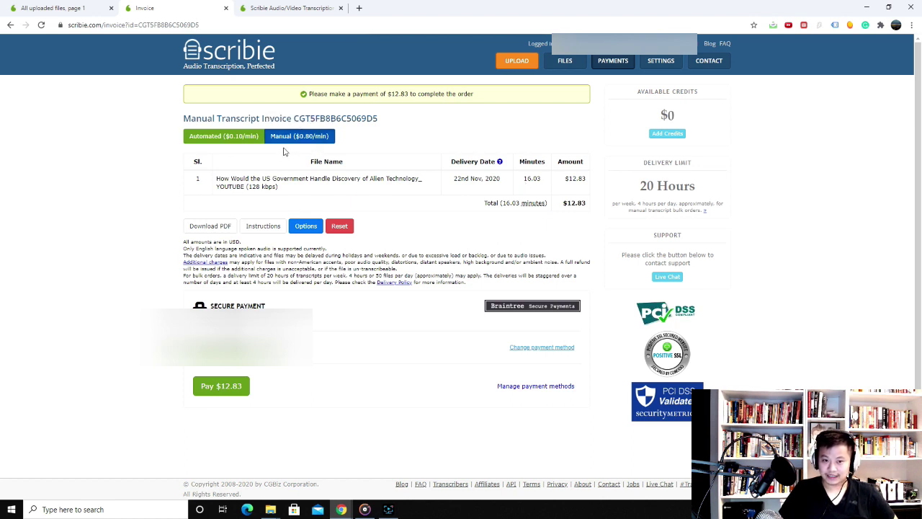
{"action": "left_click", "coordinate": [213, 135]}
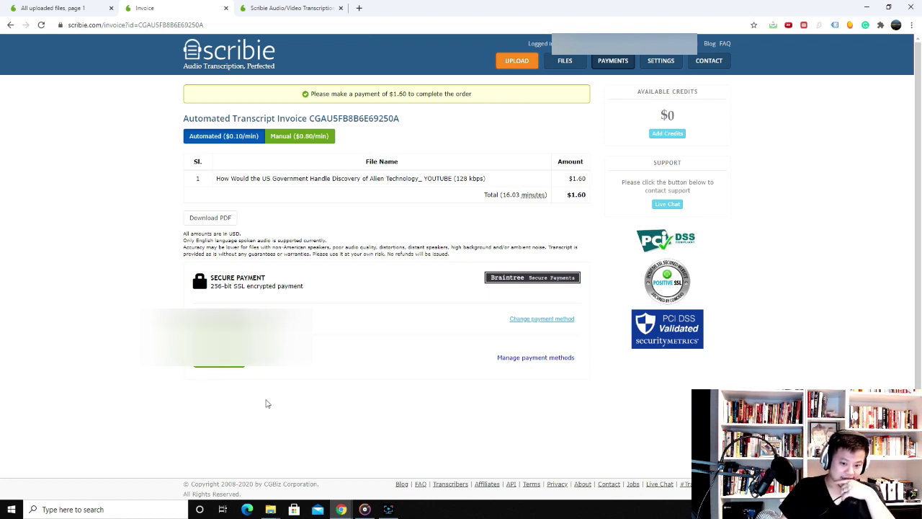
Pay for the automated transcript, close the order-received message, and return to the files list
{"action": "left_click", "coordinate": [388, 510]}
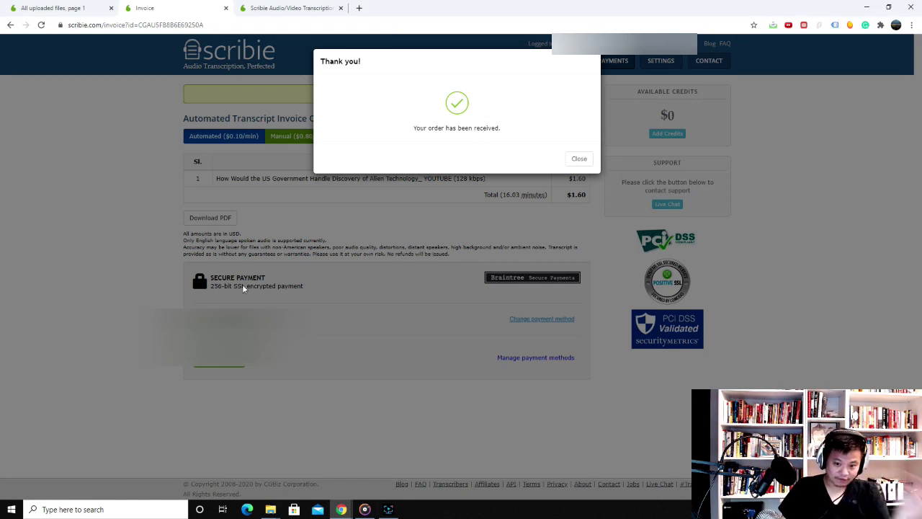
{"action": "left_click", "coordinate": [388, 510]}
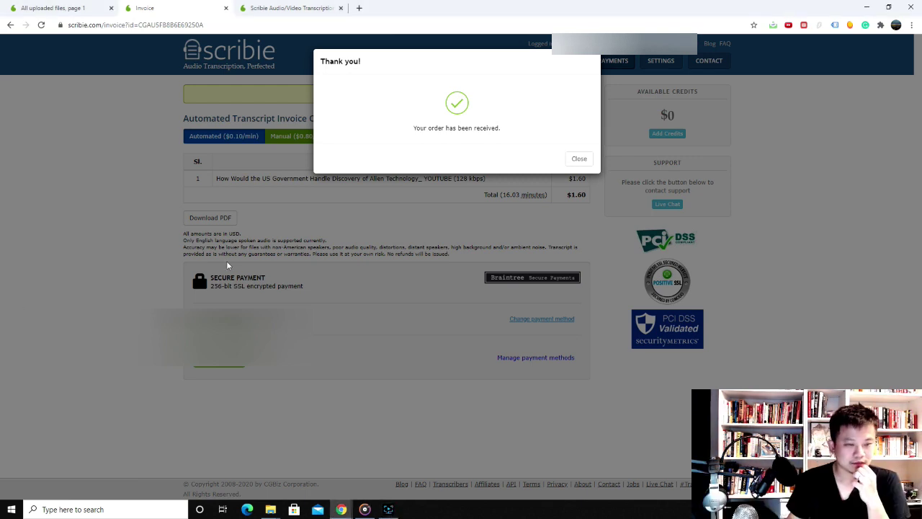
{"action": "left_click", "coordinate": [587, 160]}
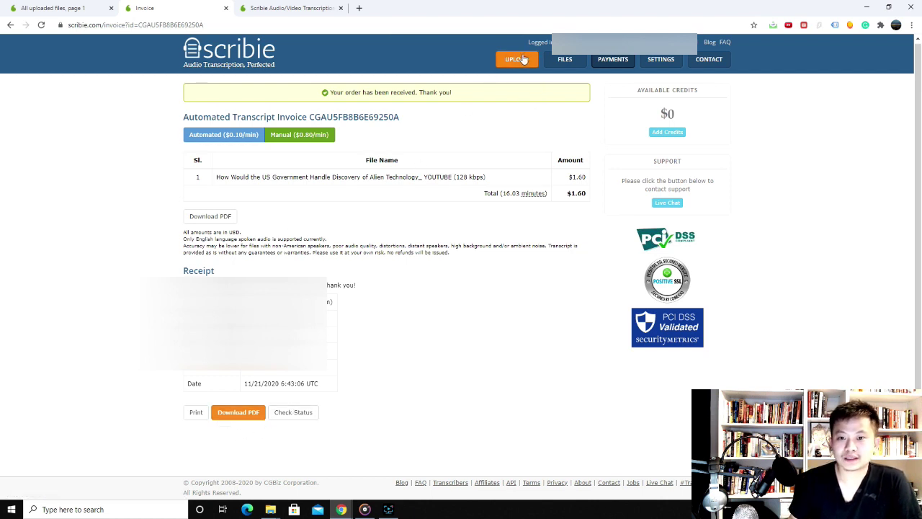
{"action": "left_click", "coordinate": [554, 60]}
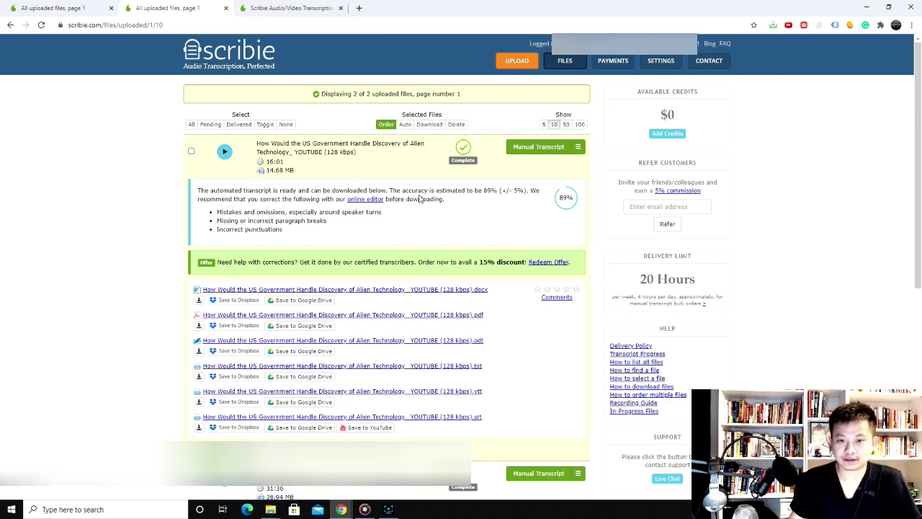
Highlight the 89% accuracy estimate on the files page, then clear the highlight
{"action": "left_click_drag", "start_coordinate": [484, 190], "coordinate": [499, 190]}
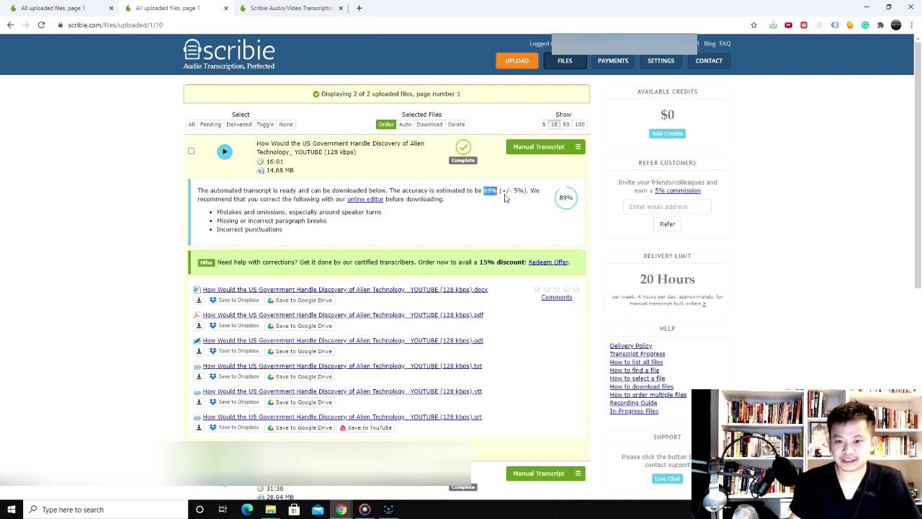
{"action": "left_click", "coordinate": [517, 191]}
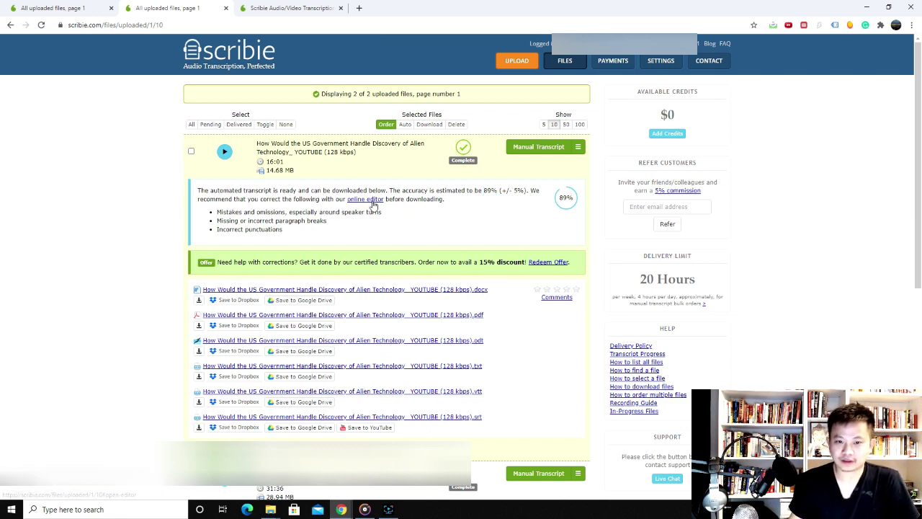
Open the 16:01 transcript in the online editor and look it over from the start
{"action": "left_click", "coordinate": [368, 201]}
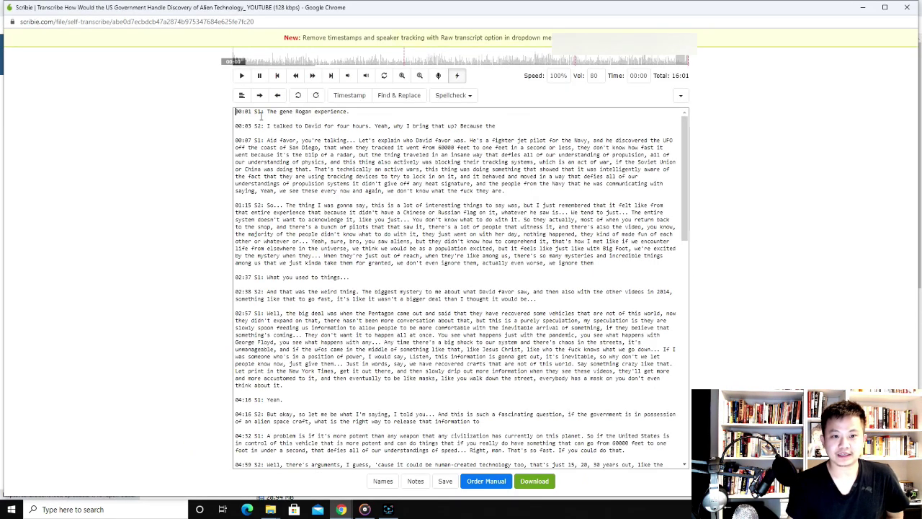
{"action": "scroll", "coordinate": [260, 176], "scroll_direction": "down", "scroll_amount": 20}
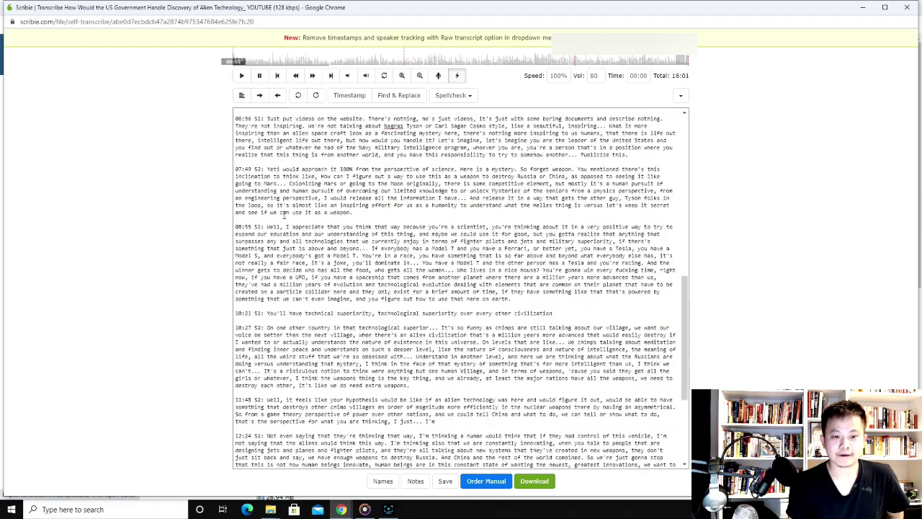
{"action": "key", "text": "ctrl+Home"}
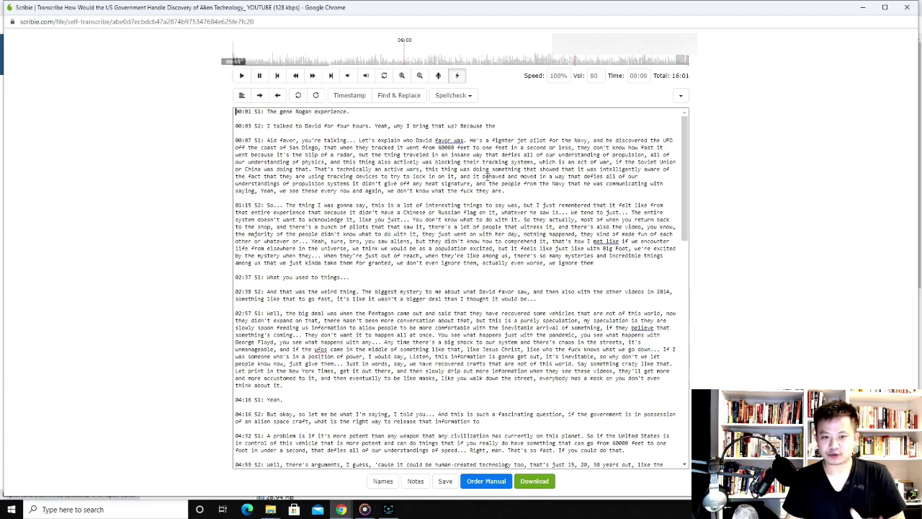
{"action": "scroll", "coordinate": [315, 121], "scroll_direction": "down", "scroll_amount": 6}
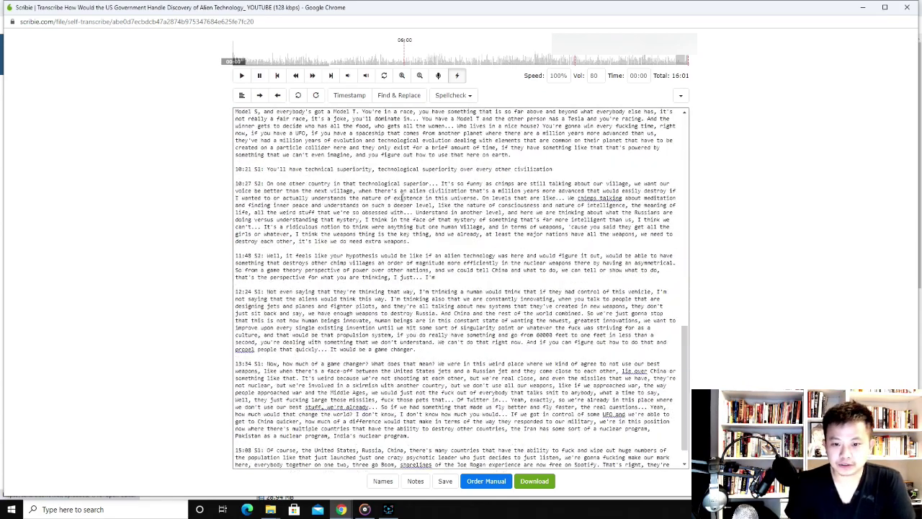
{"action": "scroll", "coordinate": [385, 173], "scroll_direction": "up", "scroll_amount": 6}
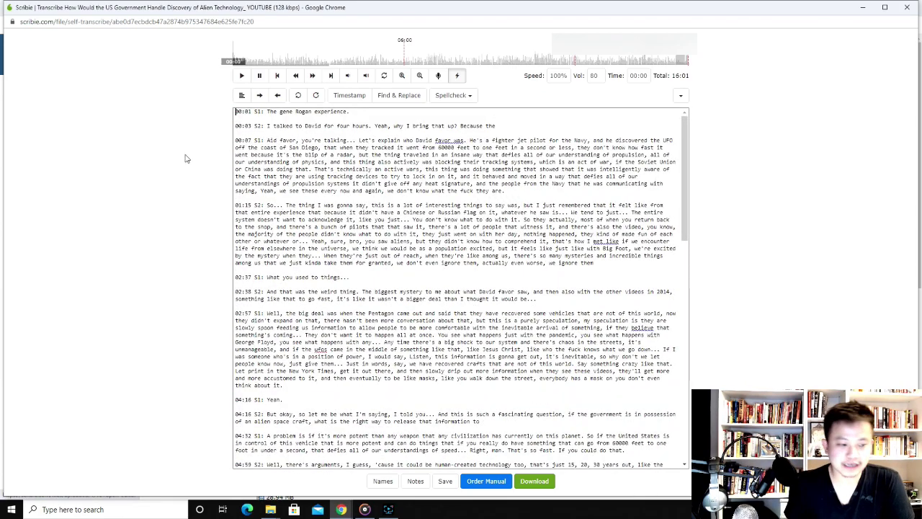
{"action": "left_click", "coordinate": [388, 510]}
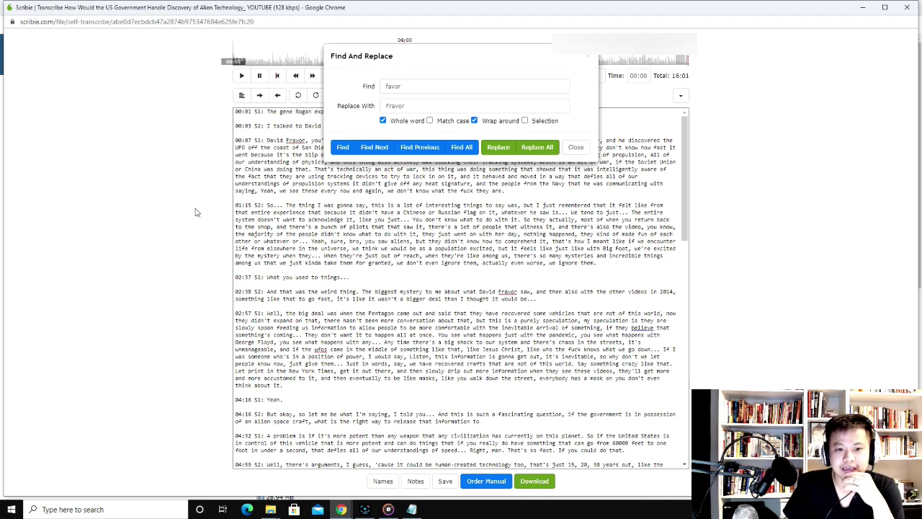
Replace all whole-word 'favor' with 'Fravor' and close the Find And Replace box
{"action": "left_click_drag", "start_coordinate": [464, 60], "coordinate": [566, 118]}
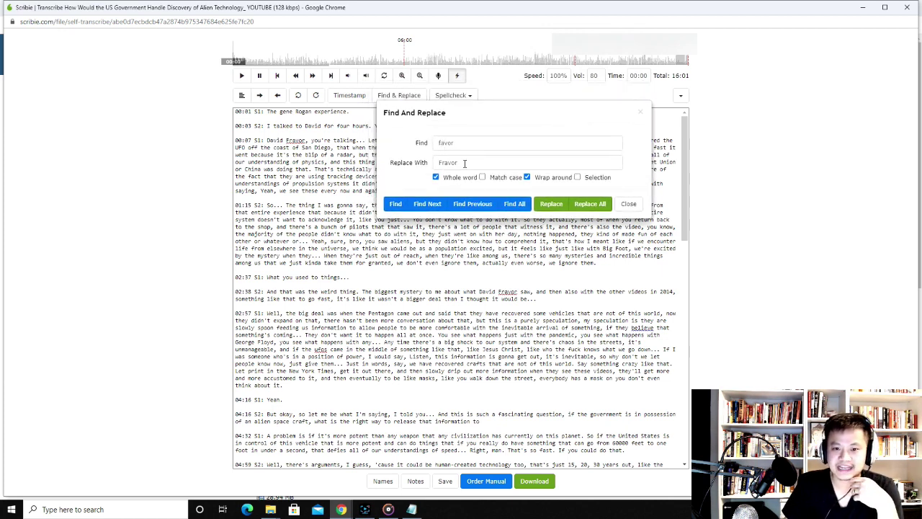
{"action": "left_click_drag", "start_coordinate": [438, 142], "coordinate": [463, 141]}
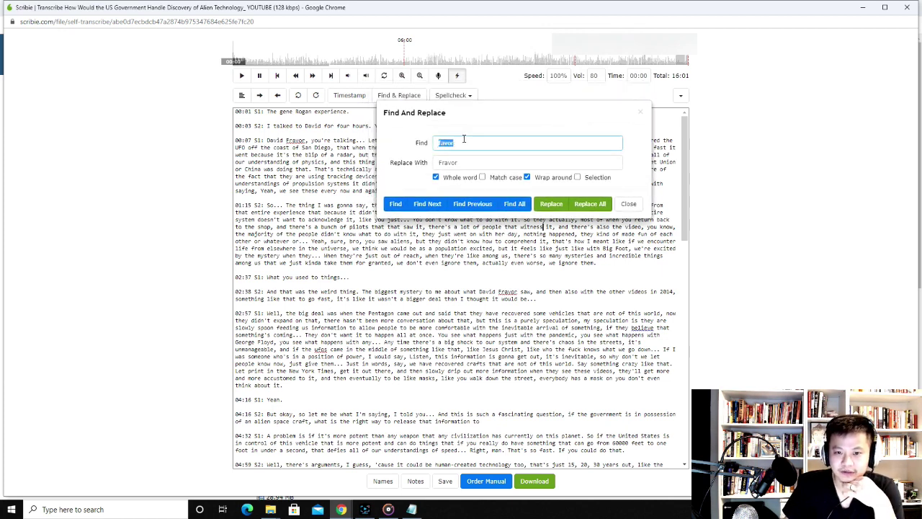
{"action": "left_click", "coordinate": [464, 142]}
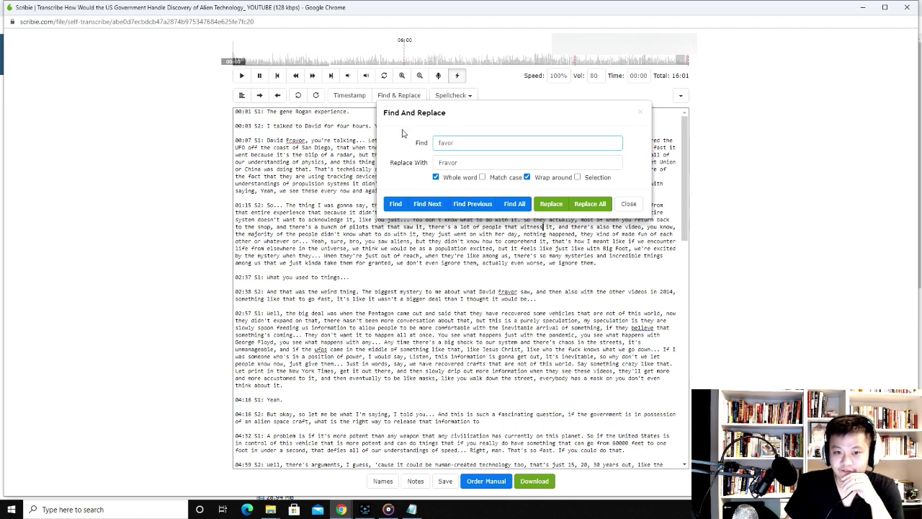
{"action": "left_click", "coordinate": [590, 207]}
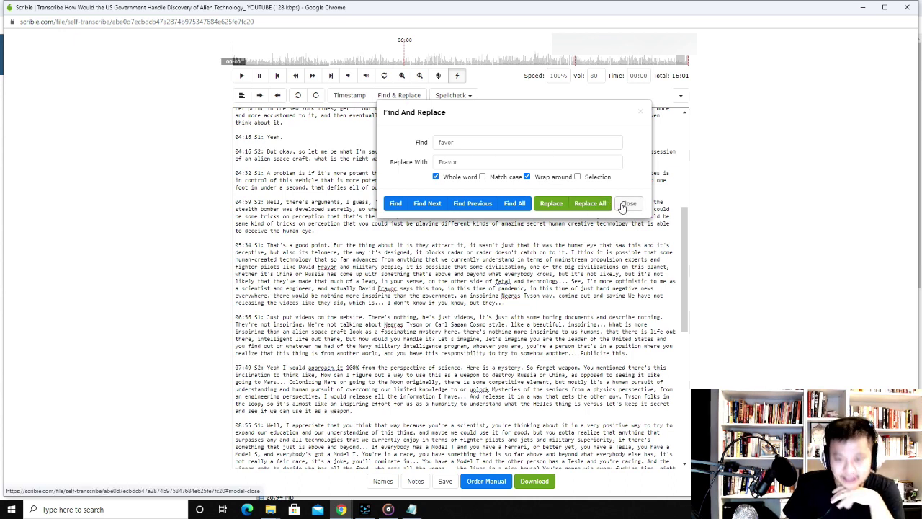
{"action": "left_click", "coordinate": [624, 205]}
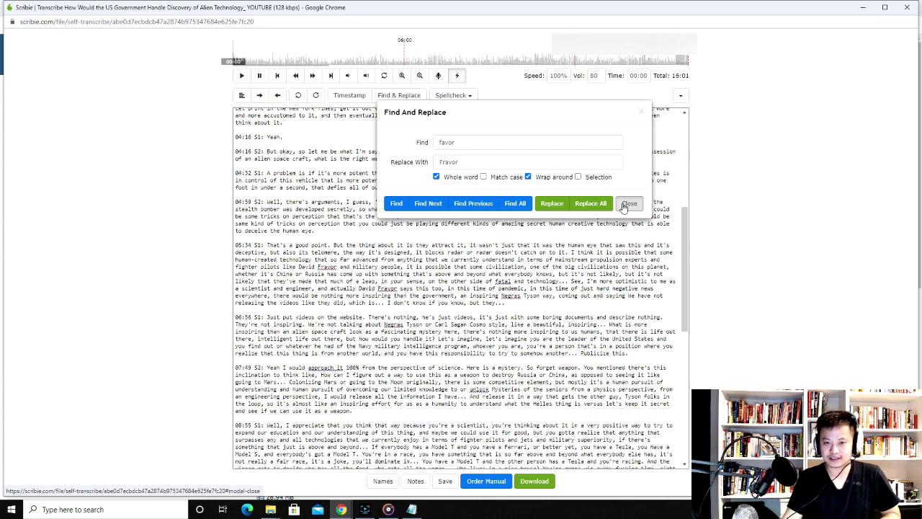
Scroll to the top of the transcript and select the 02:37 line to check it
{"action": "scroll", "coordinate": [447, 288], "scroll_direction": "up", "scroll_amount": 3}
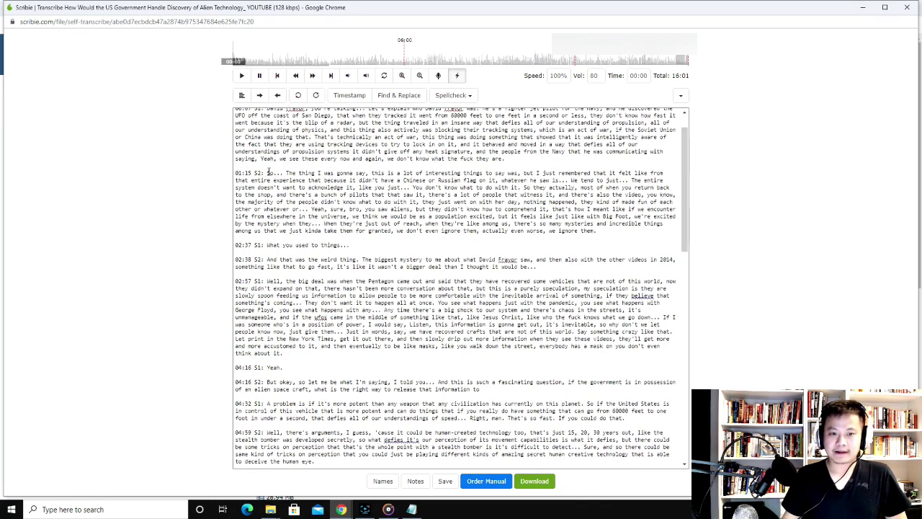
{"action": "scroll", "coordinate": [268, 173], "scroll_direction": "up", "scroll_amount": 1}
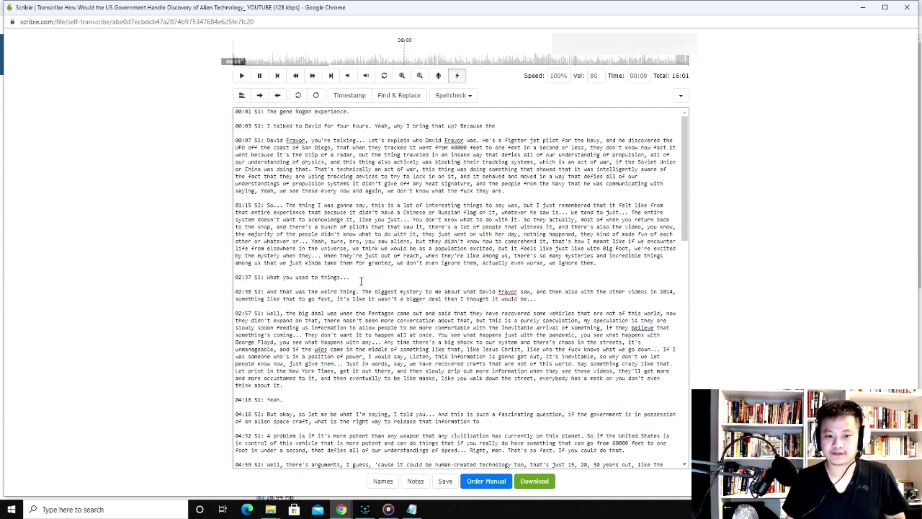
{"action": "triple_click", "coordinate": [361, 281]}
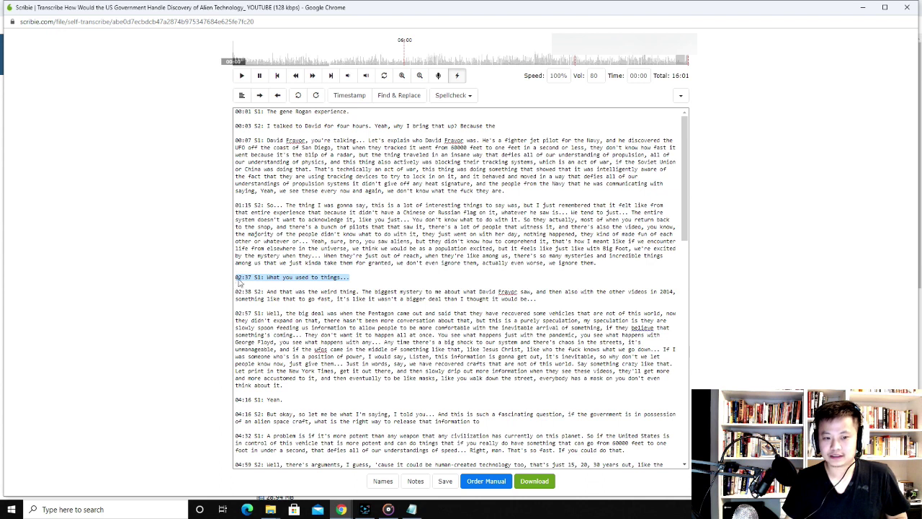
{"action": "triple_click", "coordinate": [355, 274]}
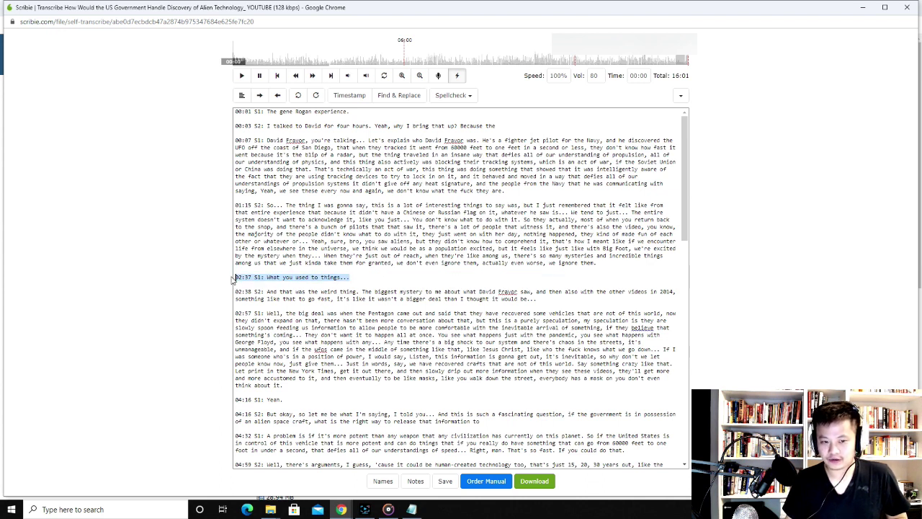
{"action": "key", "text": "Right"}
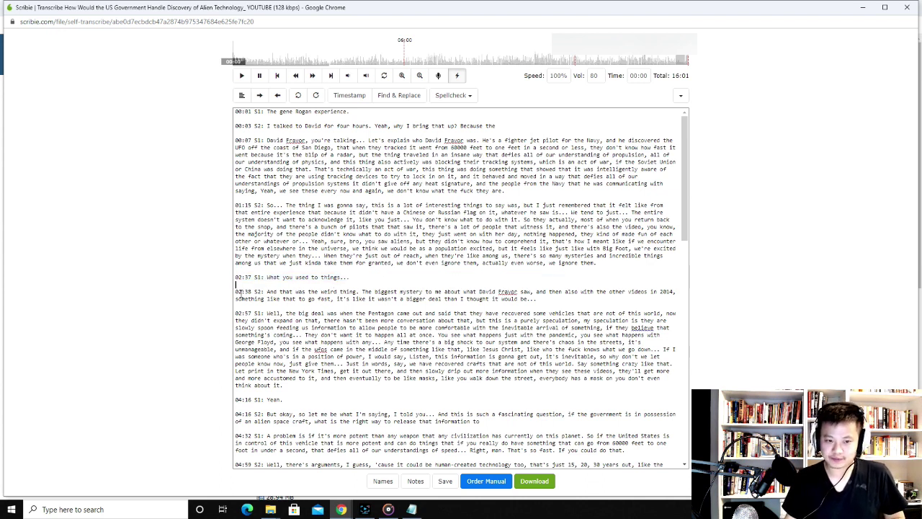
Check the 02:38 S2 paragraph and scroll through the surrounding corrected text
{"action": "triple_click", "coordinate": [240, 294]}
{"action": "triple_click", "coordinate": [238, 294]}
{"action": "key", "text": "Right"}
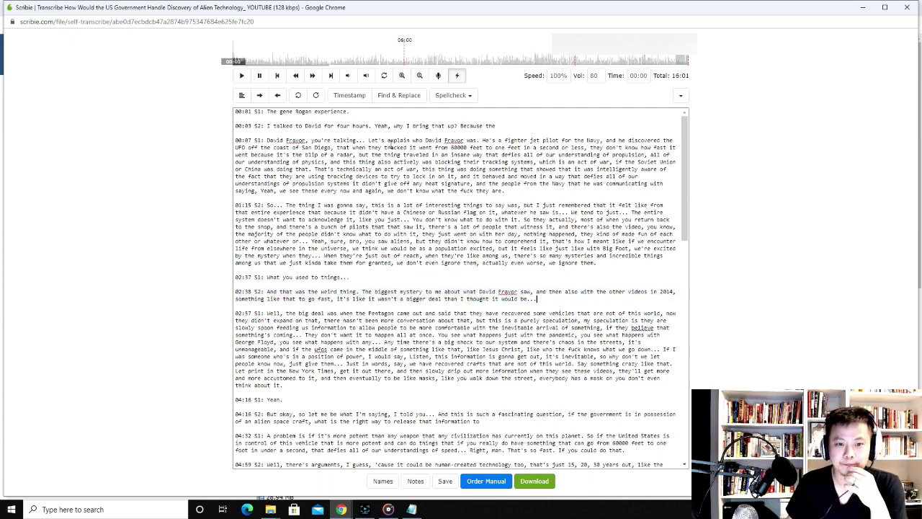
{"action": "scroll", "coordinate": [432, 152], "scroll_direction": "down", "scroll_amount": 3}
{"action": "scroll", "coordinate": [475, 158], "scroll_direction": "up", "scroll_amount": 3}
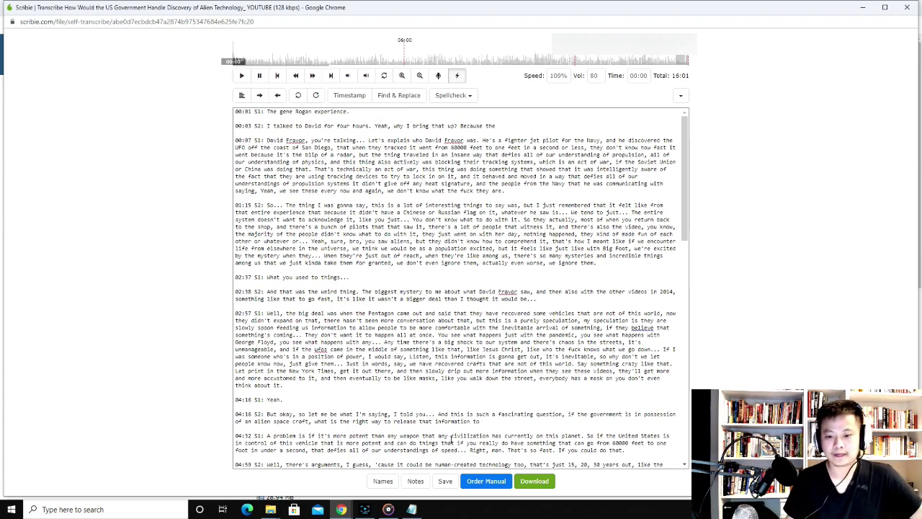
{"action": "scroll", "coordinate": [563, 254], "scroll_direction": "down", "scroll_amount": 15}
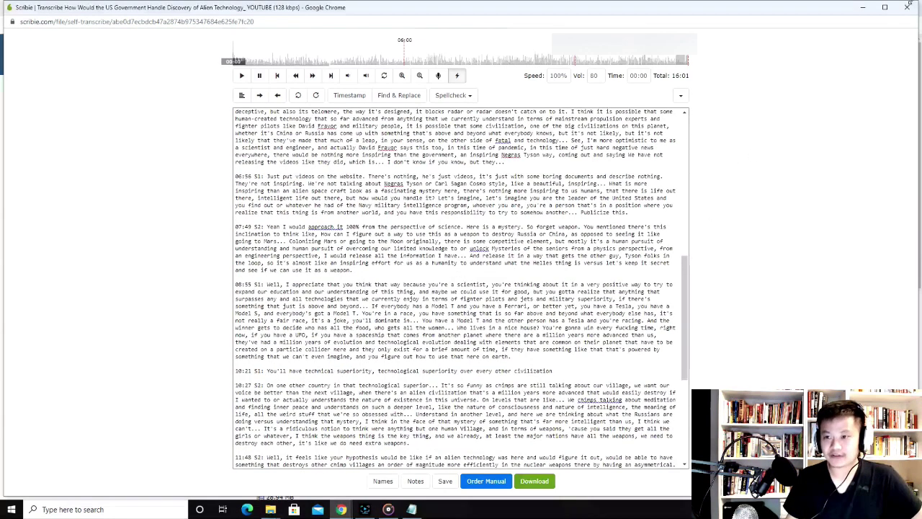
{"action": "scroll", "coordinate": [429, 228], "scroll_direction": "down", "scroll_amount": 5}
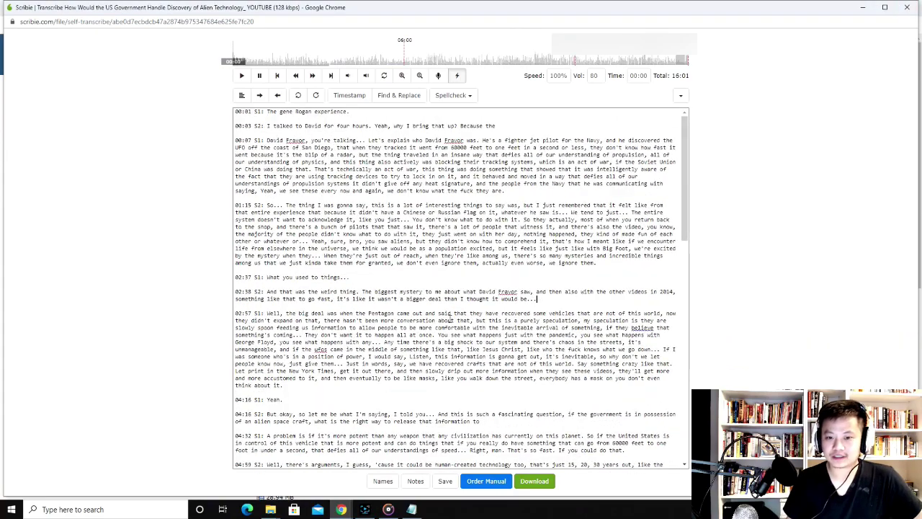
{"action": "scroll", "coordinate": [429, 227], "scroll_direction": "up", "scroll_amount": 20}
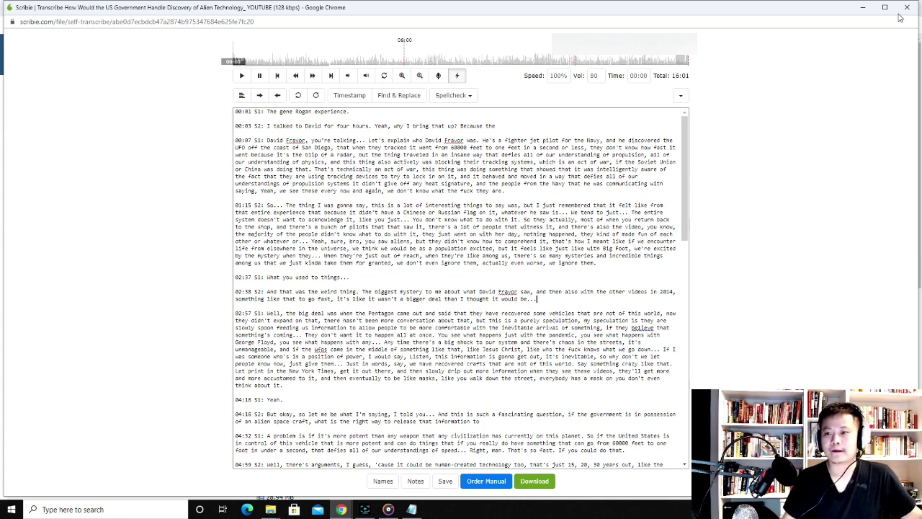
Close the editor, choose Save to YouTube for the .srt captions, then dismiss that prompt
{"action": "left_click", "coordinate": [904, 6]}
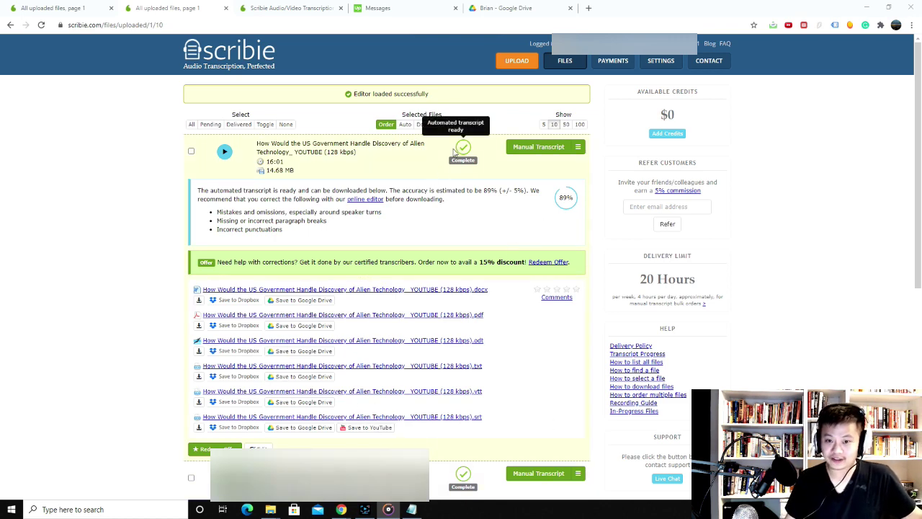
{"action": "left_click", "coordinate": [364, 428]}
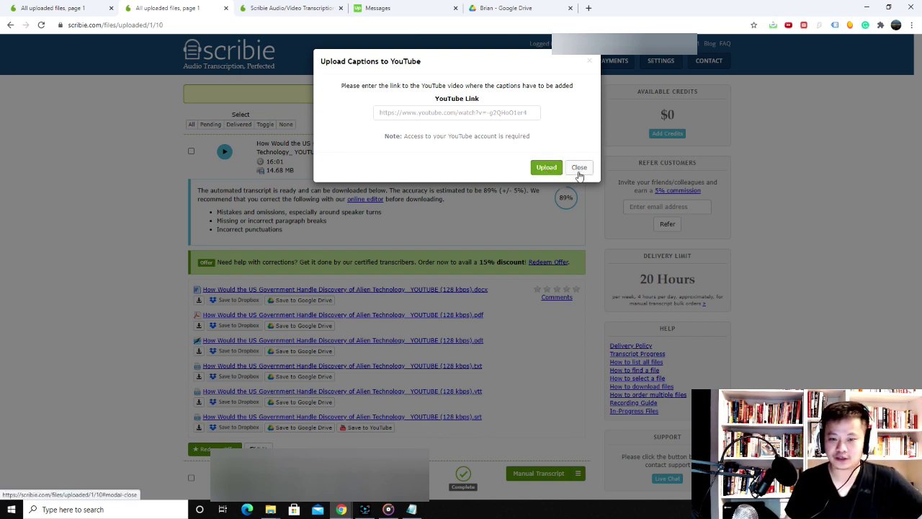
{"action": "left_click", "coordinate": [579, 174]}
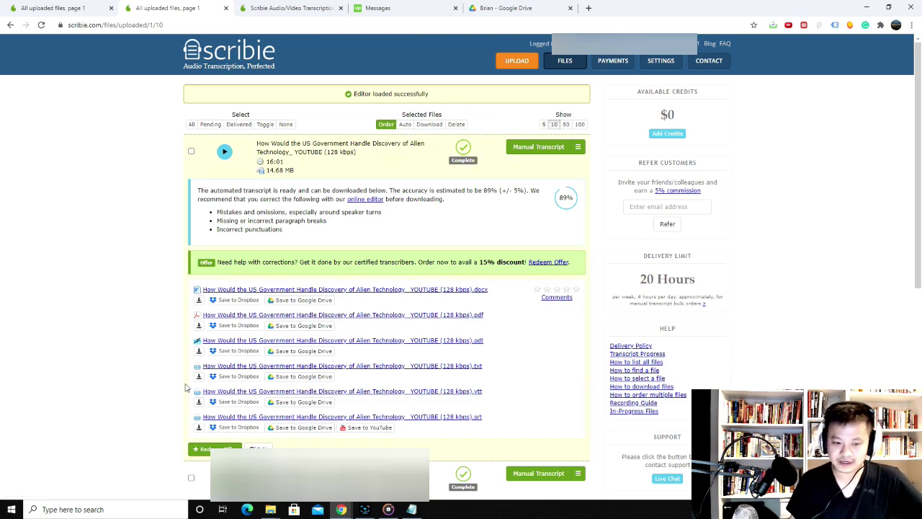
Switch to the Scribie pricing tab showing $0.10/min automated and $0.80/min manual rates
{"action": "scroll", "coordinate": [454, 200], "scroll_direction": "down", "scroll_amount": 1}
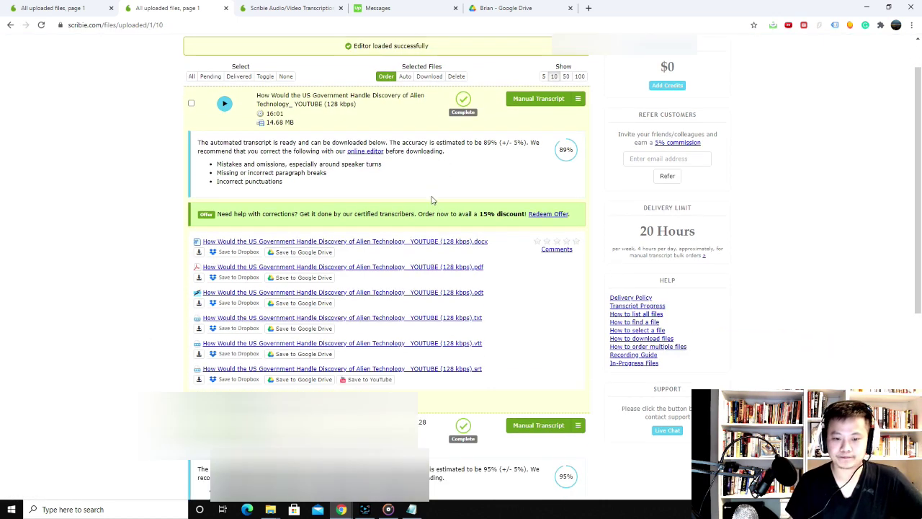
{"action": "scroll", "coordinate": [432, 201], "scroll_direction": "up", "scroll_amount": 1}
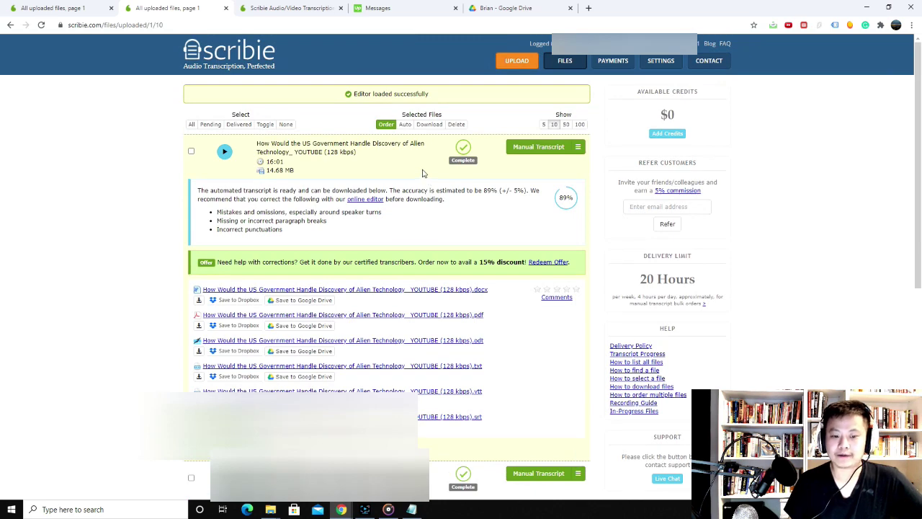
{"action": "key", "text": "ctrl+Tab"}
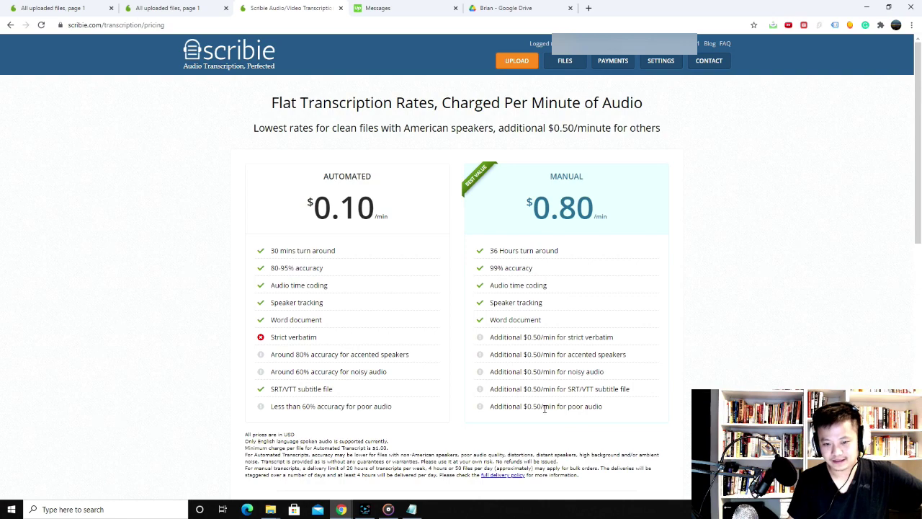
{"action": "mouse_move", "coordinate": [366, 510]}
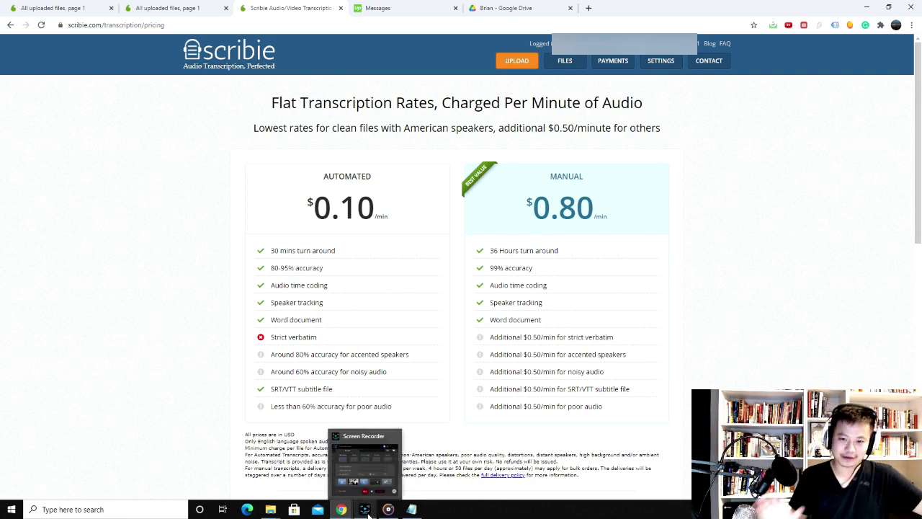